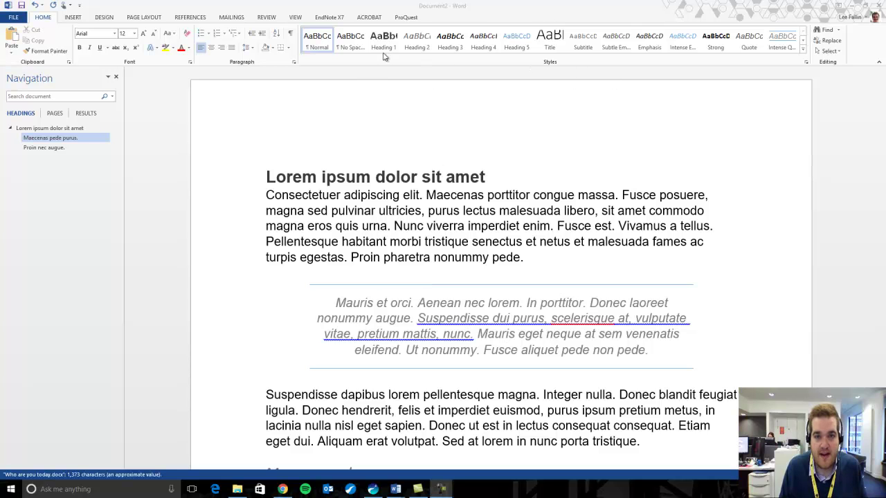
Step: Show the list of styles and open the font settings of the Normal style for modification
key("ctrl+alt+shift+s")
right_click(325, 43)
left_click(349, 59)
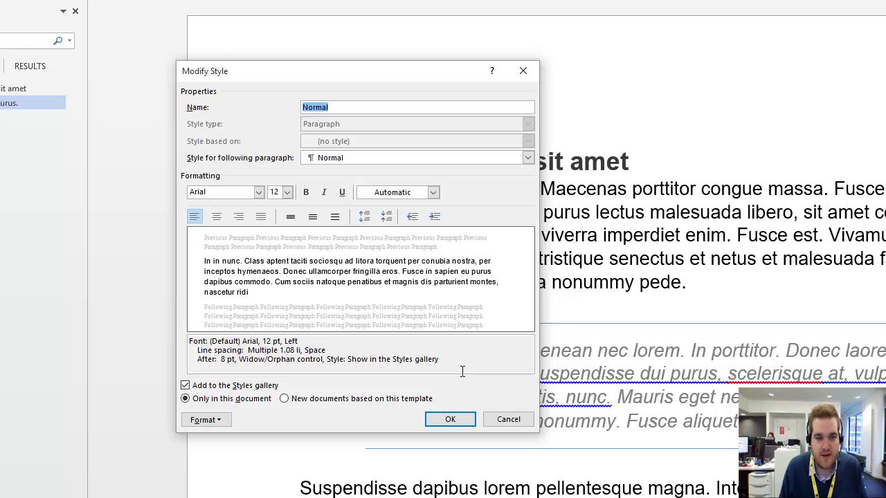
left_click(225, 420)
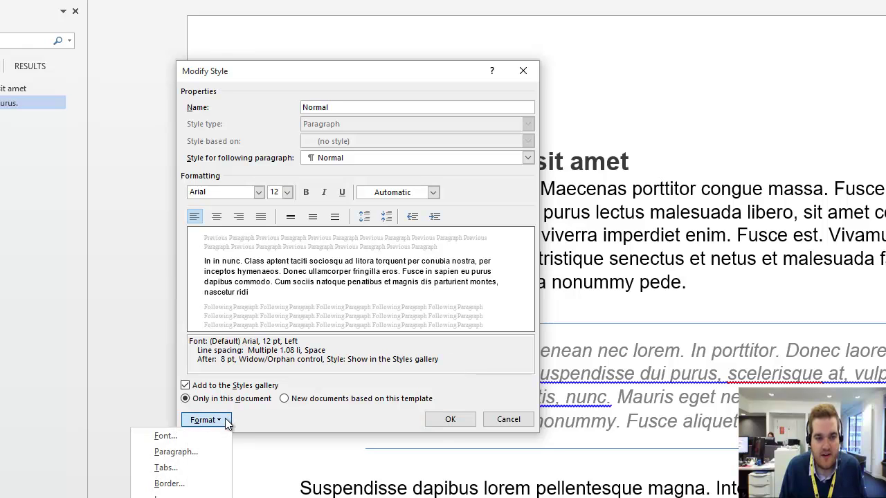
left_click(192, 434)
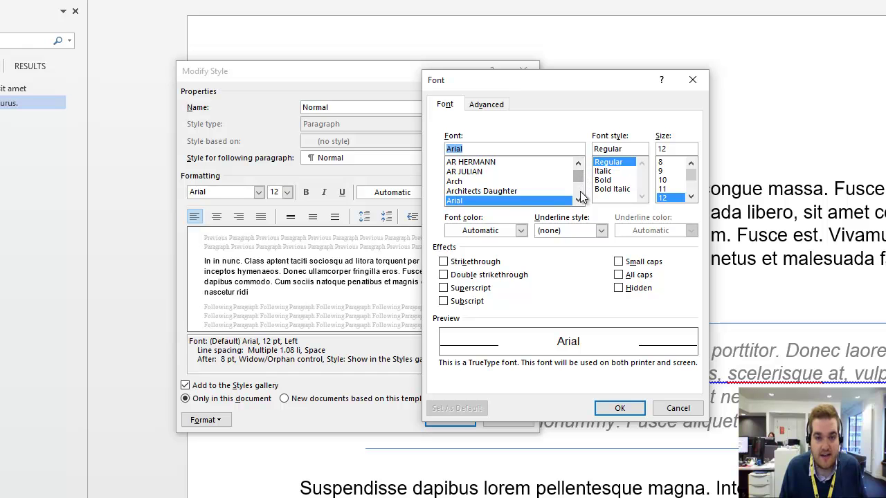
Step: Look through the fonts and sizes available for the Normal style
left_click(578, 200)
left_click(579, 200)
left_click(579, 200)
left_click(579, 200)
left_click(578, 200)
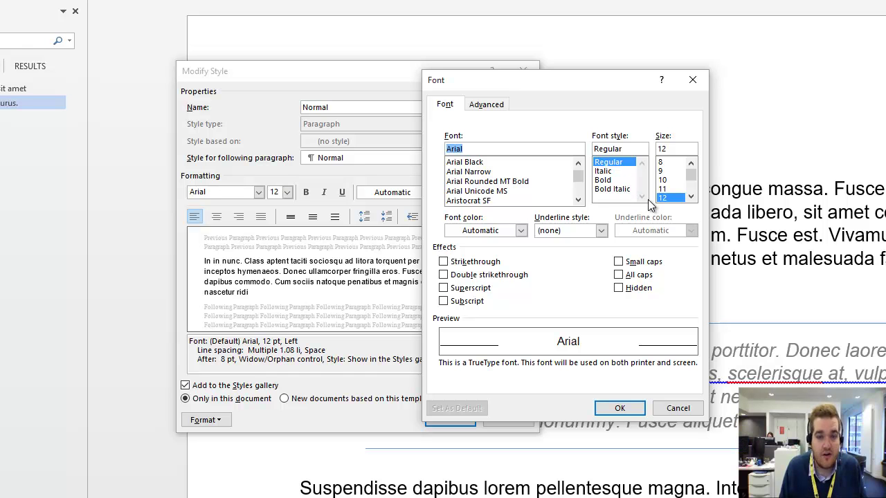
left_click(691, 197)
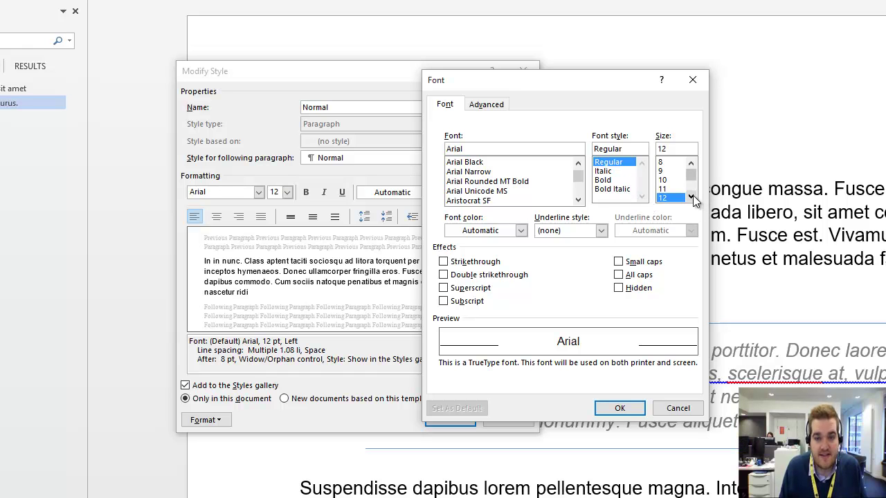
left_click(692, 196)
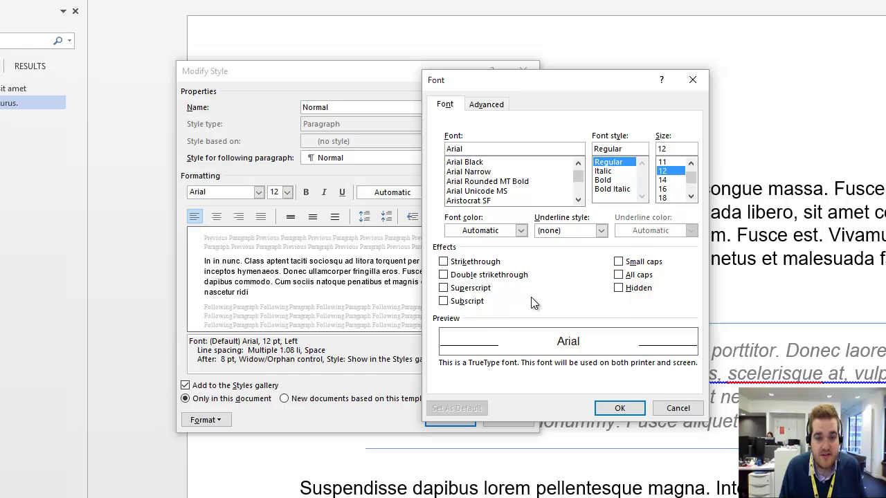
Step: Try the Superscript, Subscript, Double strikethrough, Strikethrough, Small caps and All caps effects on the Normal style, switching each off again
left_click(487, 290)
left_click(486, 291)
left_click(477, 301)
left_click(476, 301)
left_click(488, 276)
left_click(491, 276)
left_click(489, 263)
left_click(492, 263)
left_click(658, 265)
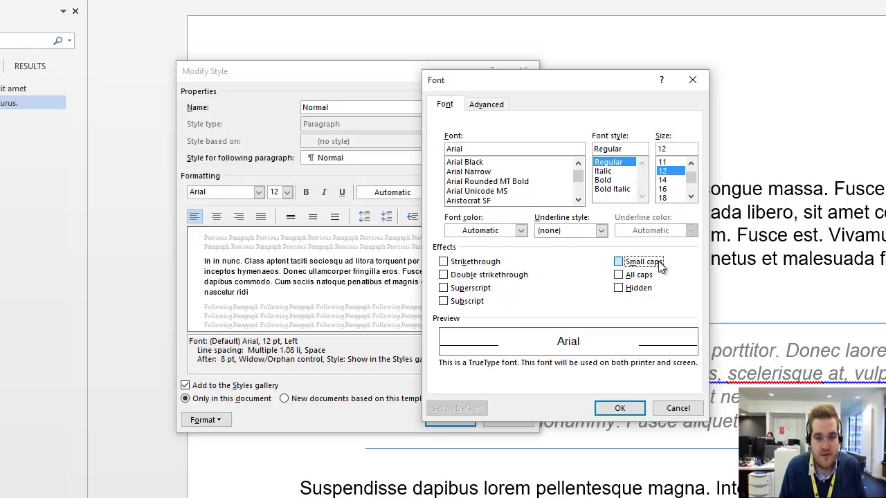
left_click(659, 266)
left_click(643, 276)
left_click(642, 277)
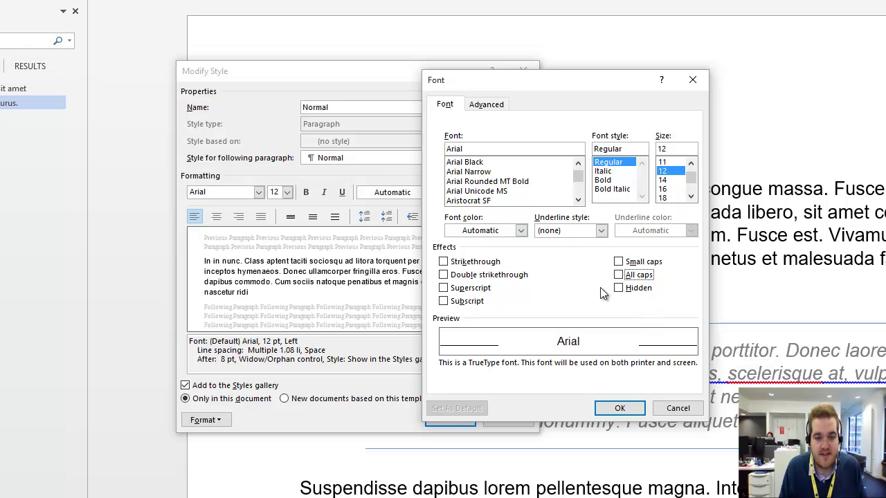
Step: Review the Normal style's advanced character spacing and ligature options, and leave the font settings without changes
left_click(490, 103)
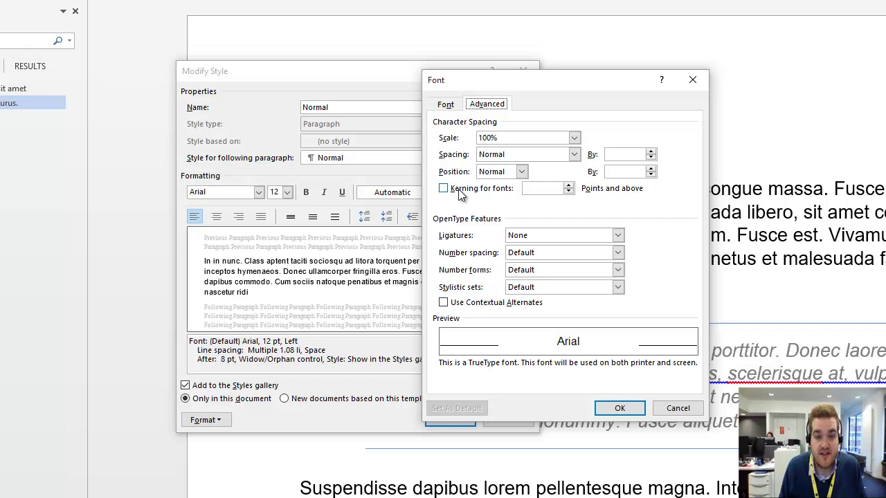
left_click(536, 235)
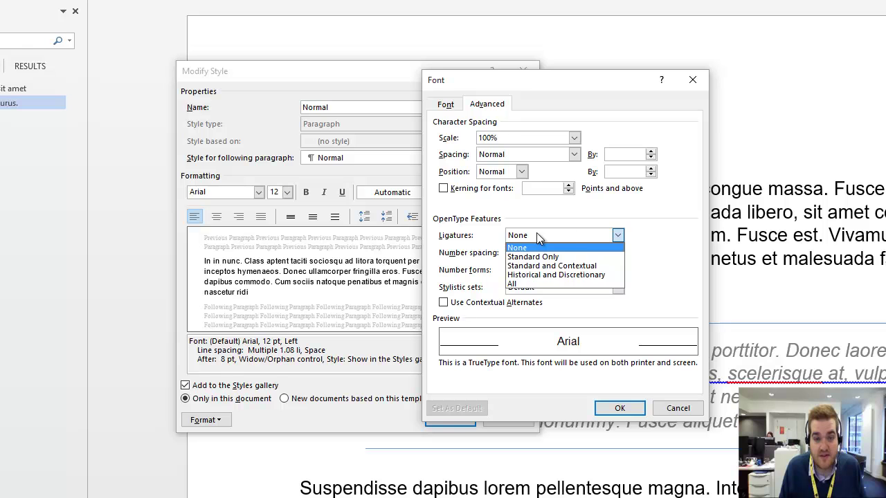
left_click(536, 236)
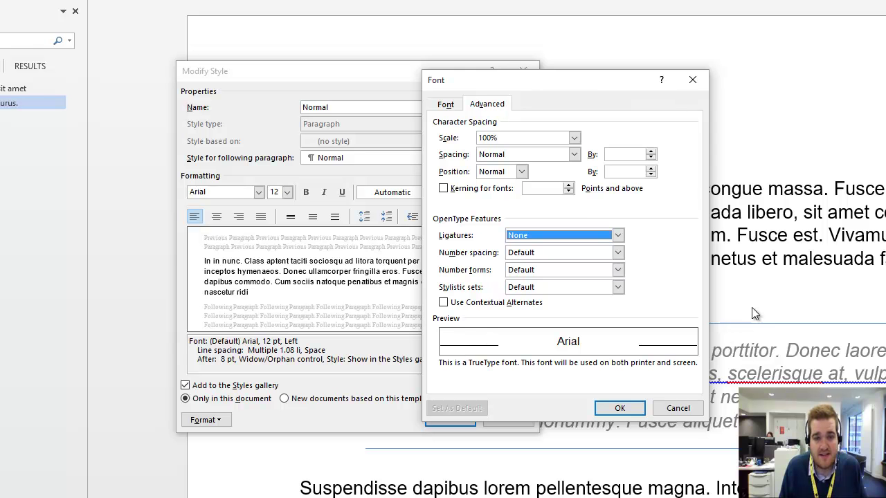
left_click(678, 408)
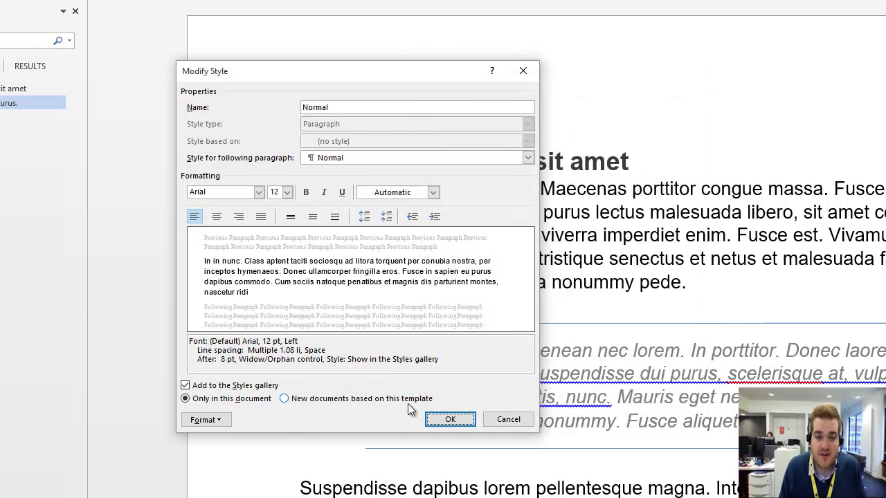
Step: In the Normal style's paragraph settings, try 24 pt spacing after paragraphs and reduce it to 0 pt
left_click(225, 423)
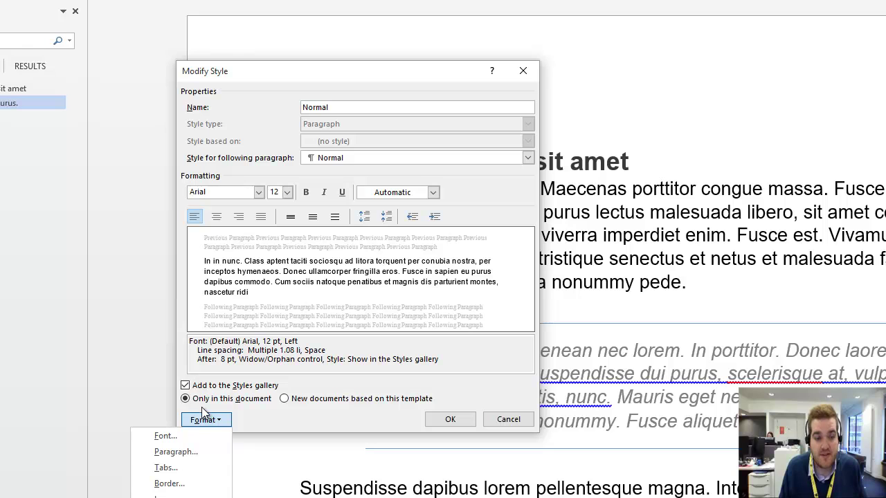
left_click(224, 420)
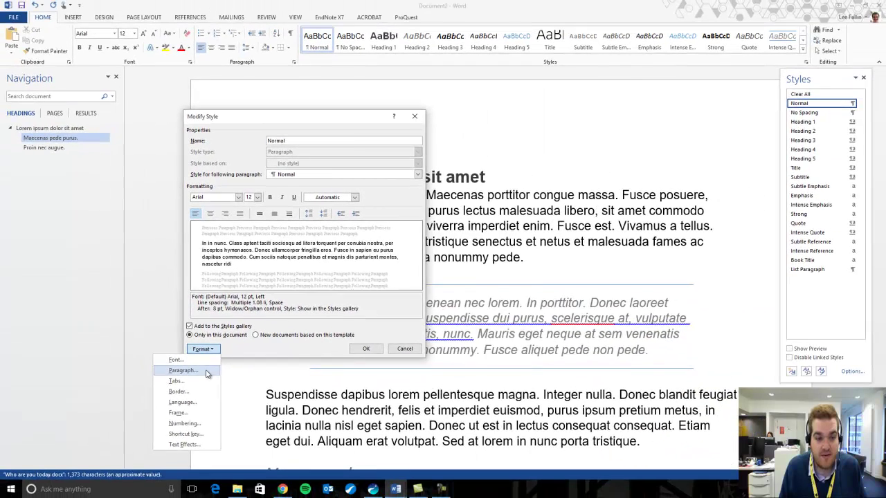
left_click(210, 448)
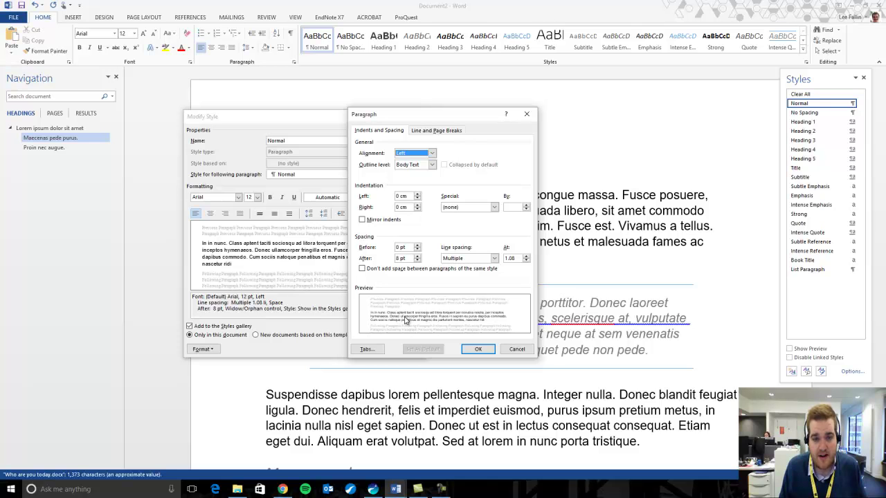
left_click(417, 256)
left_click(418, 257)
left_click(417, 256)
left_click(417, 256)
left_click(417, 256)
left_click(417, 261)
left_click(417, 261)
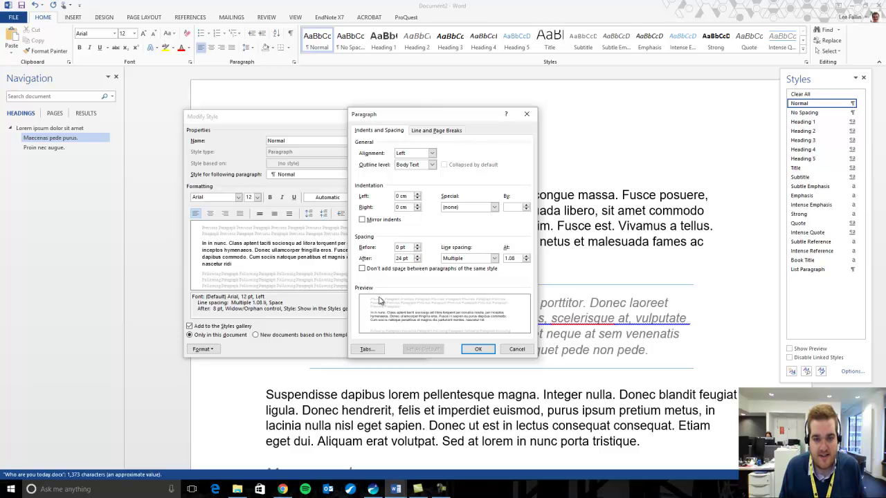
left_click(418, 261)
left_click(417, 261)
left_click(418, 261)
left_click(418, 261)
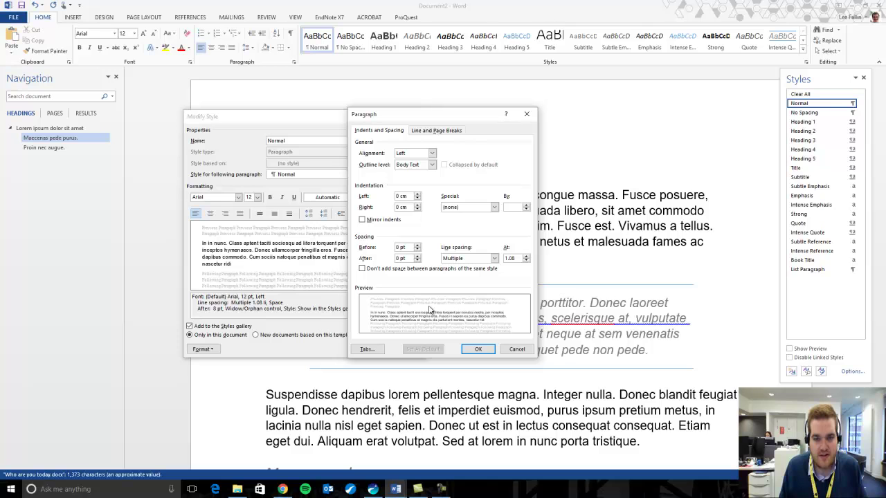
Step: Try Single line spacing for the Normal style and discard both the paragraph settings and the style modification
left_click(494, 258)
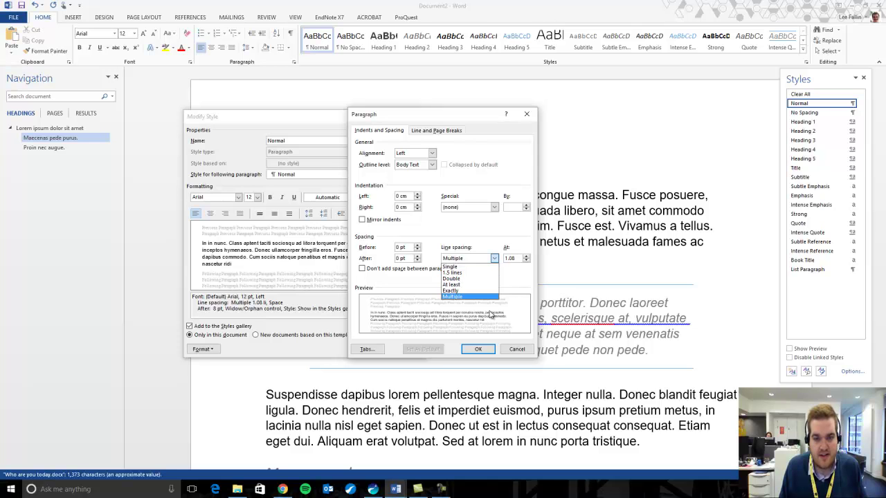
left_click(496, 266)
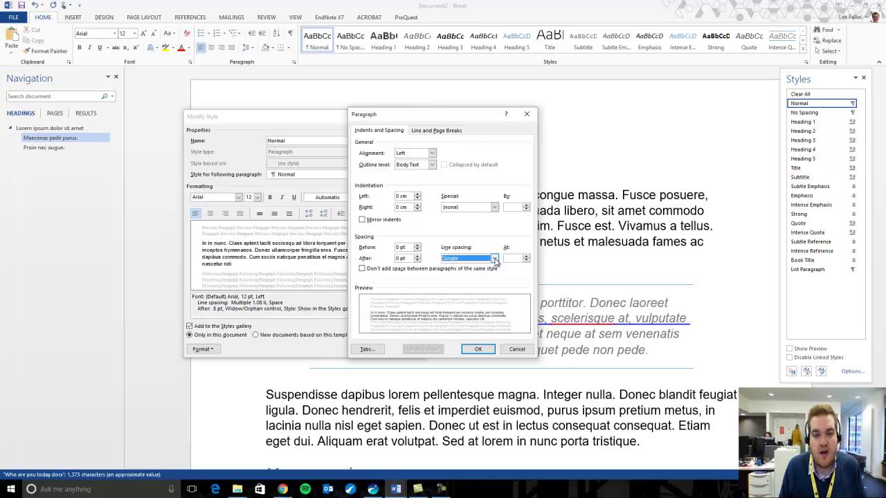
left_click(495, 259)
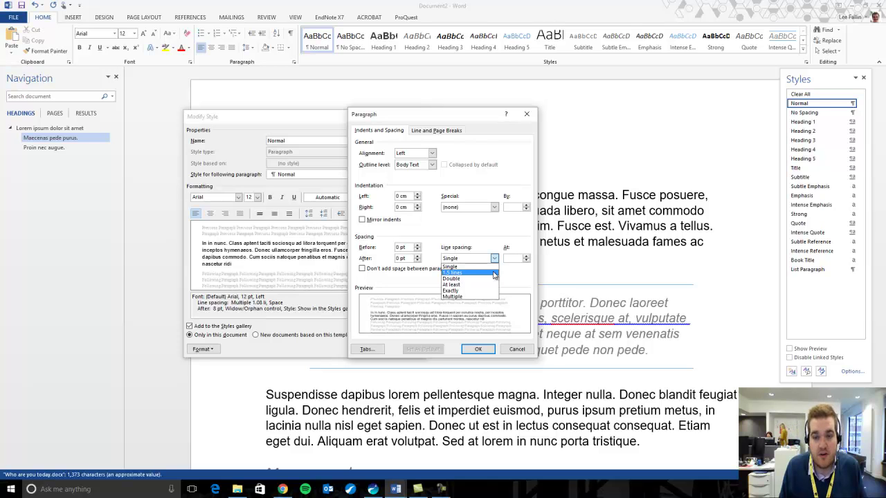
left_click(506, 278)
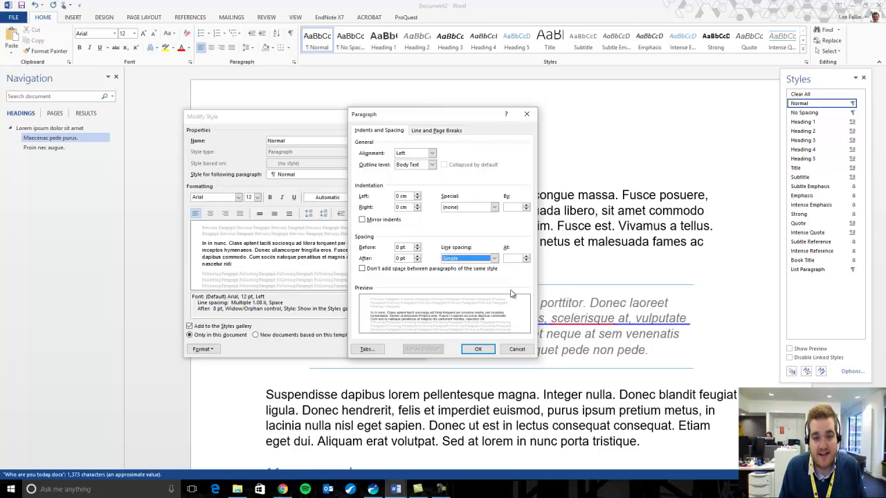
left_click(517, 349)
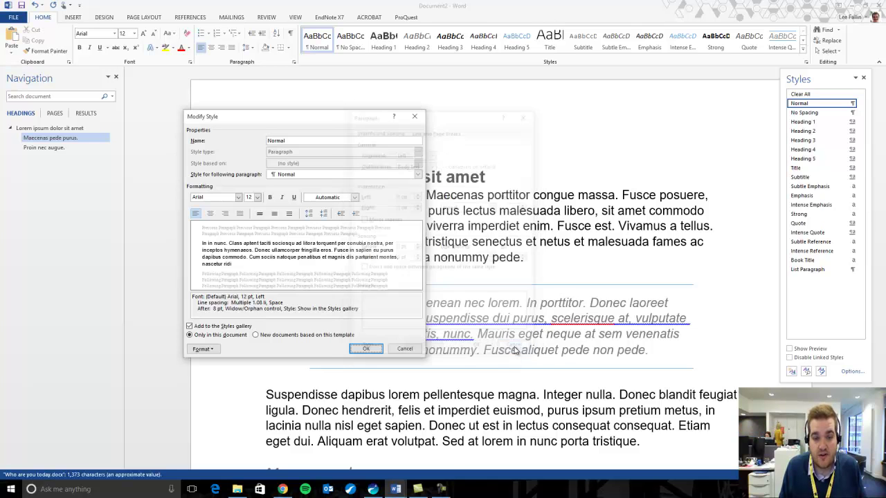
left_click(406, 349)
Step: Examine which style the "Maecenas pede purus." heading uses compared with the paragraph beneath it
scroll(413, 325, "down", 6)
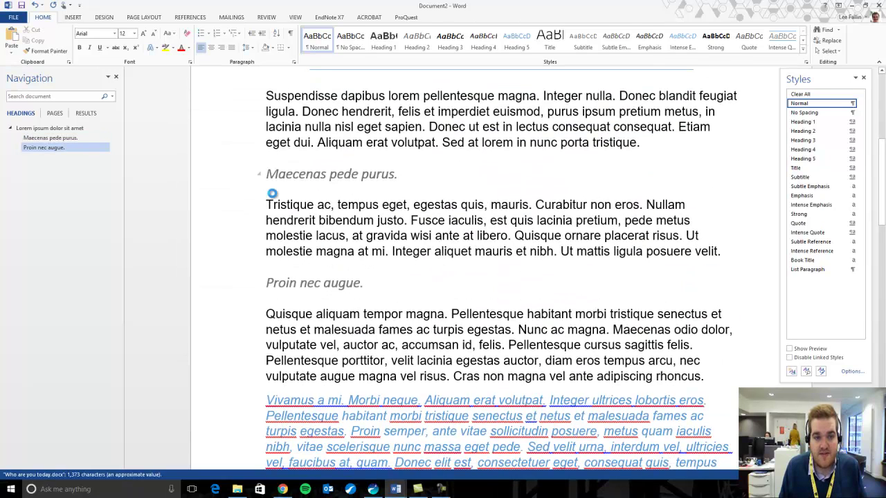
left_click(268, 174)
left_click(290, 204)
left_click(276, 174)
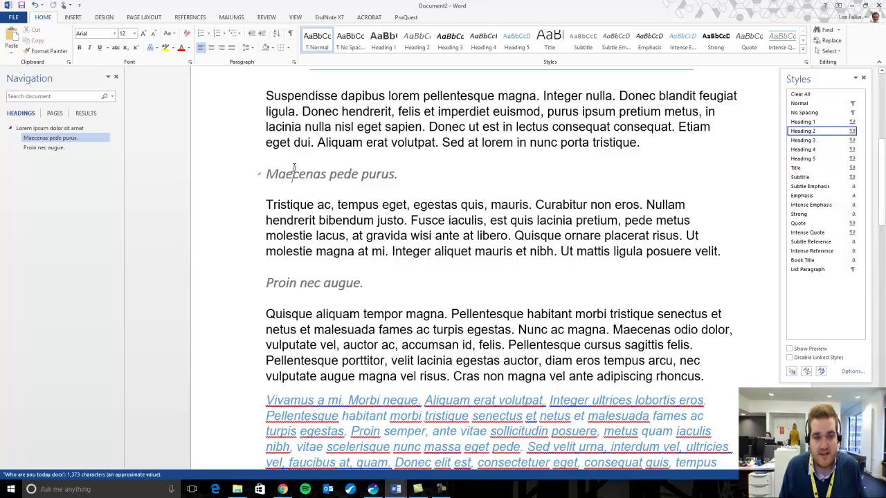
left_click(290, 204)
left_click(306, 174)
left_click(313, 206)
left_click(311, 174)
left_click_drag(280, 174, 420, 177)
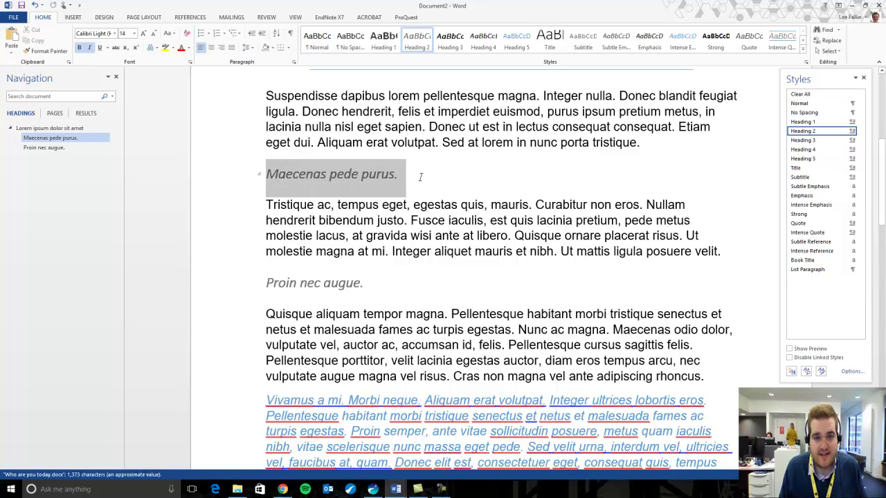
Step: Examine the body paragraph under "Maecenas pede purus." and the gap separating it from the heading
left_click(406, 251)
left_click_drag(267, 205, 430, 251)
left_click(306, 174)
left_click_drag(310, 192, 311, 207)
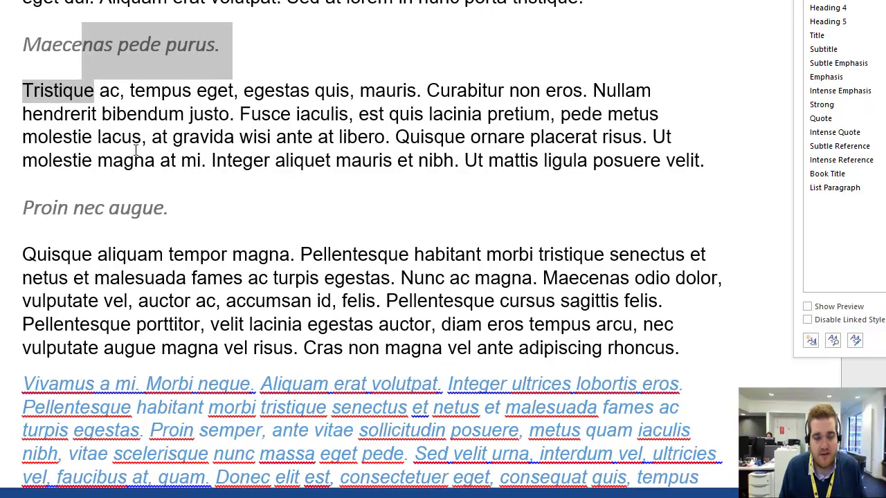
left_click(135, 153)
left_click(103, 61)
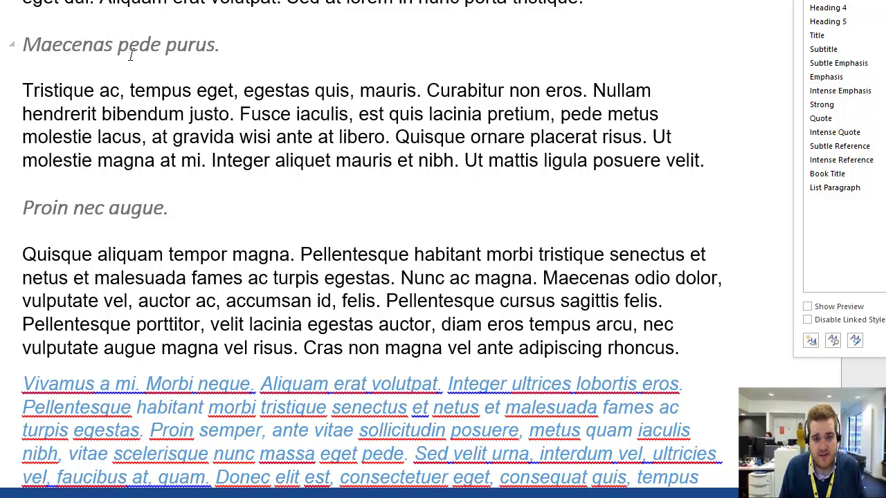
left_click_drag(130, 56, 125, 91)
left_click(167, 83)
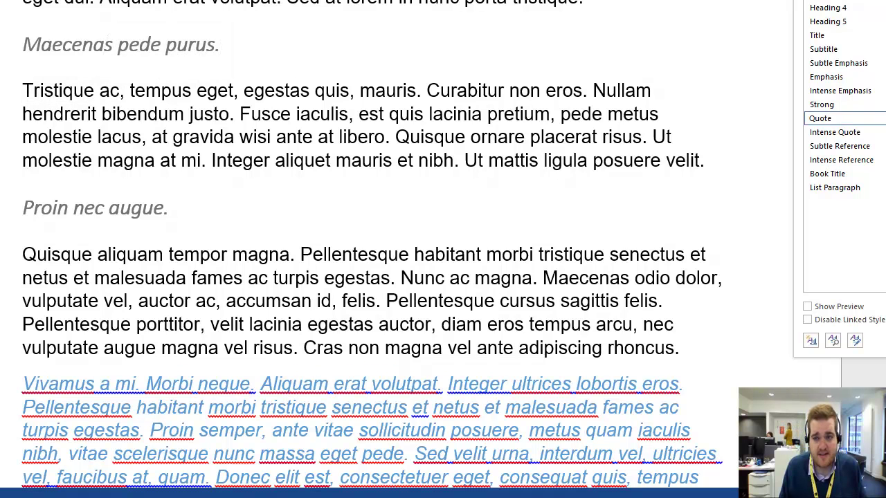
key("ctrl+alt+shift+s")
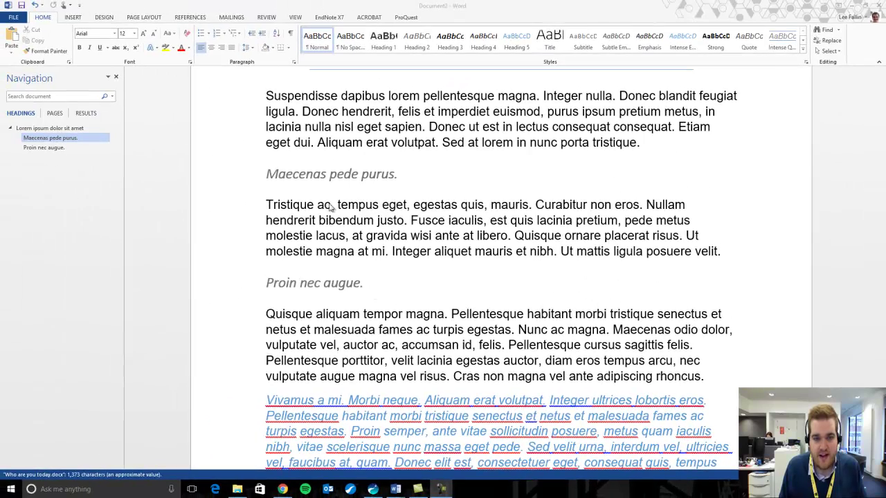
key("ctrl+alt+shift+s")
left_click_drag(331, 207, 322, 237)
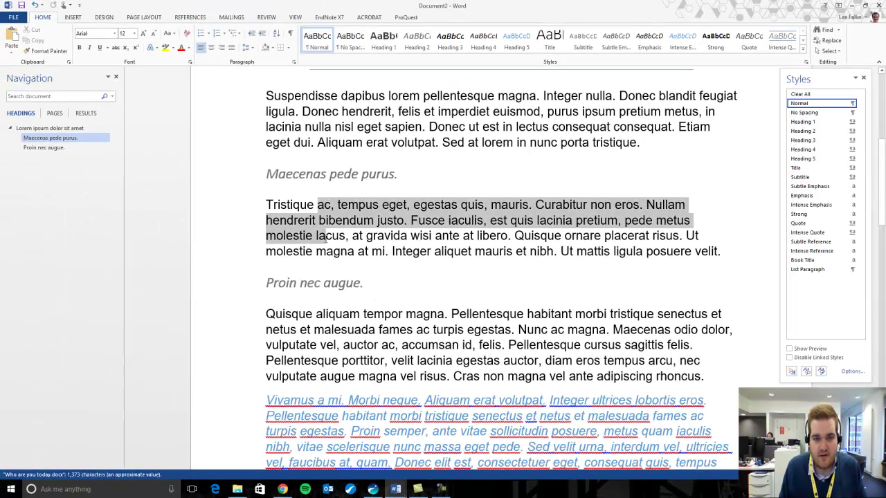
Step: Set the Heading 2 style's paragraph spacing after to 0 pt and apply the style modification
left_click(321, 184)
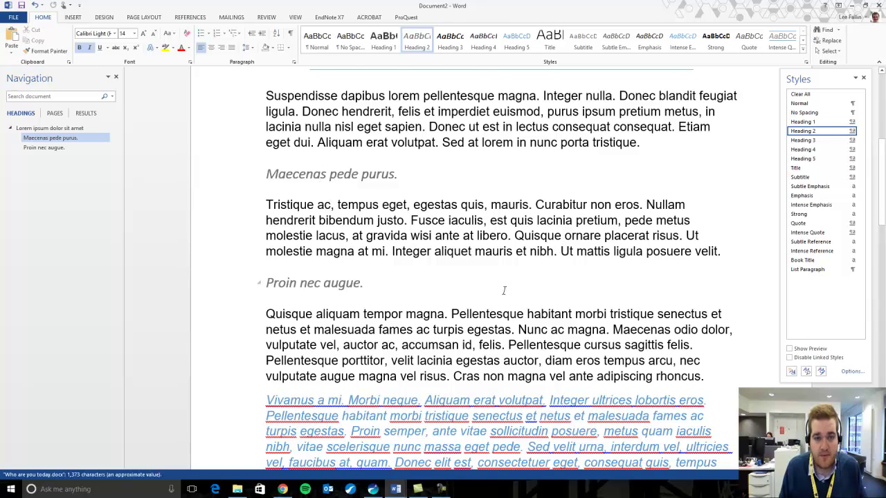
scroll(504, 290, "up", 1)
right_click(429, 40)
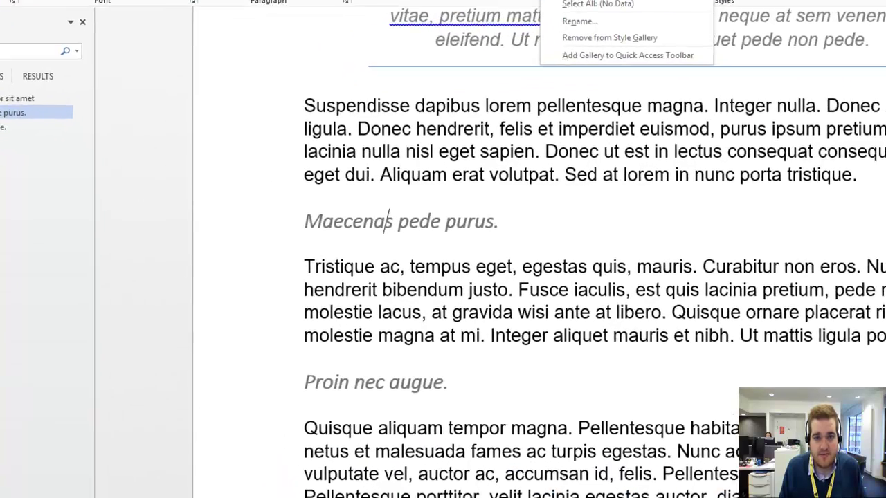
key("m")
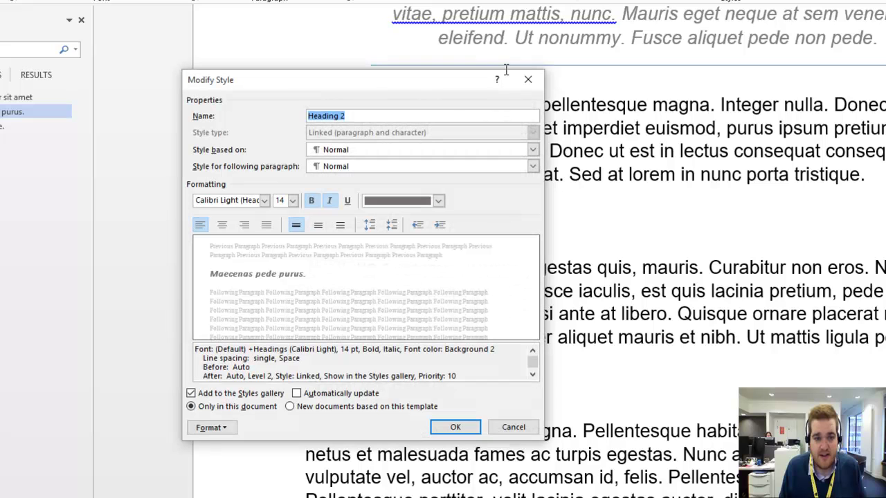
left_click(227, 426)
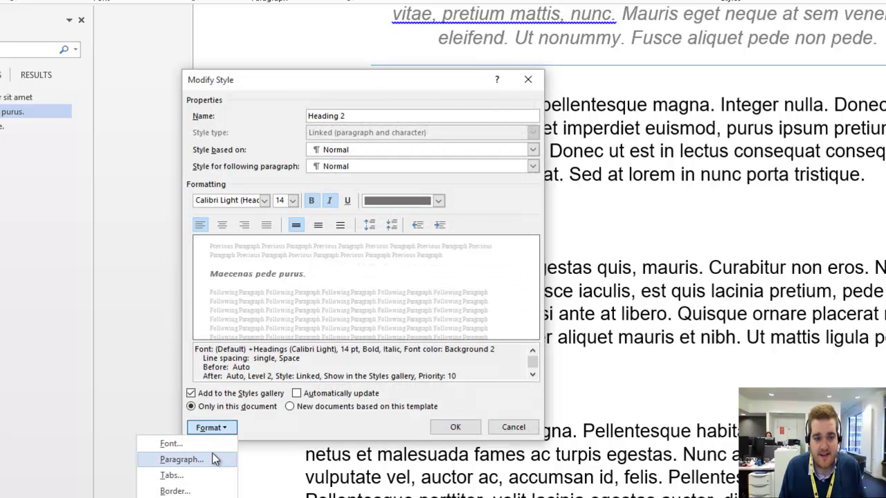
left_click(212, 456)
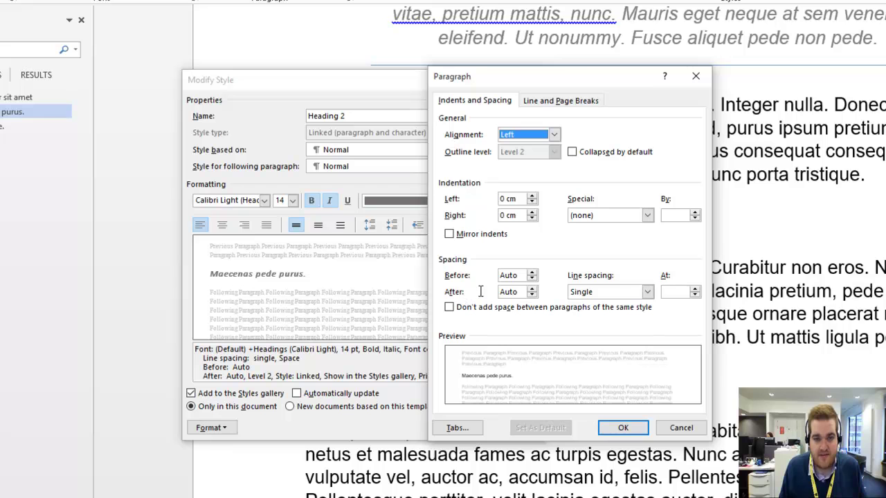
left_click(532, 295)
left_click(532, 295)
left_click(628, 429)
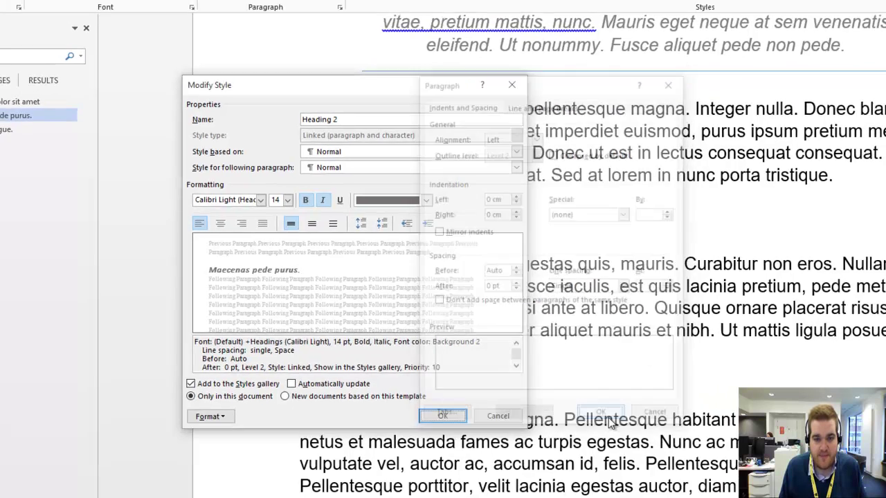
left_click(489, 428)
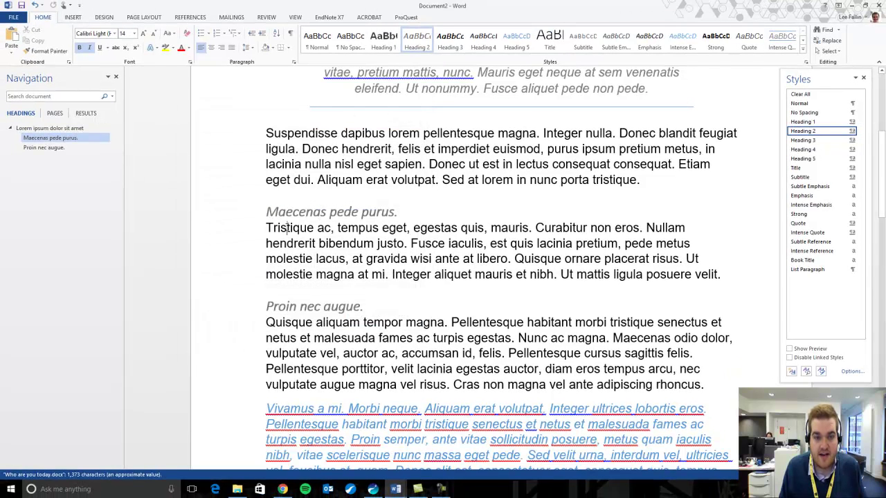
Step: Examine the spacing between the "Maecenas pede purus." heading and its body paragraph
left_click_drag(287, 230, 386, 274)
left_click_drag(401, 212, 289, 213)
left_click(377, 243)
scroll(469, 368, "up", 6)
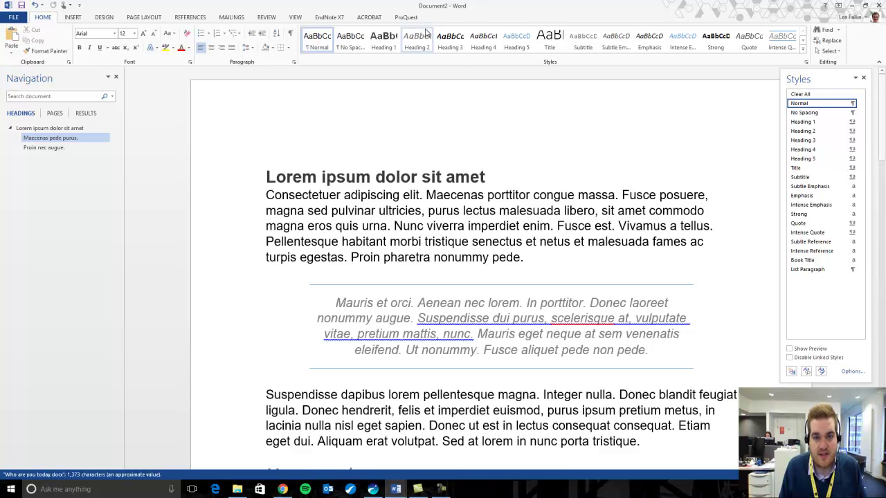
scroll(417, 162, "down", 2)
scroll(418, 168, "up", 2)
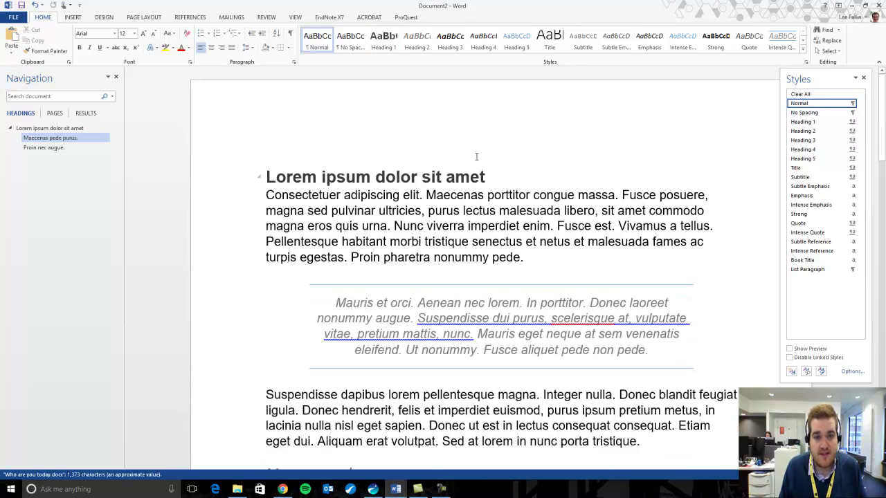
scroll(486, 210, "down", 1)
left_click_drag(266, 157, 393, 188)
left_click(116, 36)
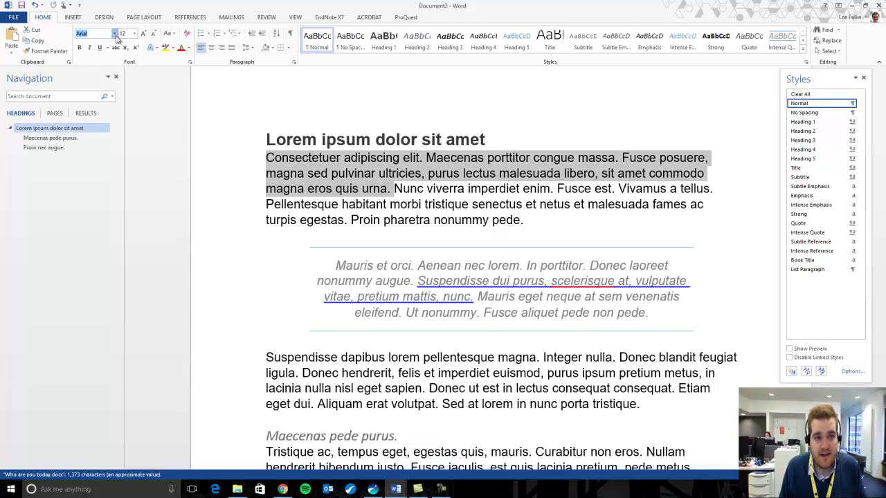
left_click(115, 35)
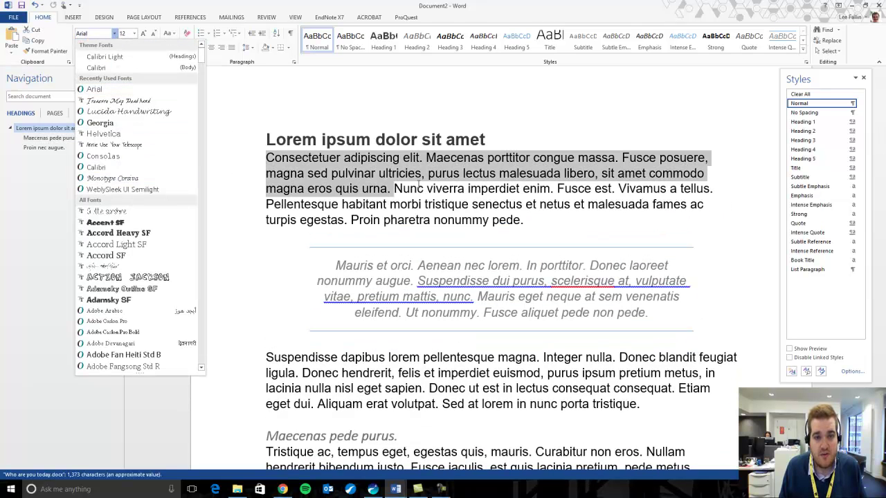
left_click(418, 184)
left_click(492, 220)
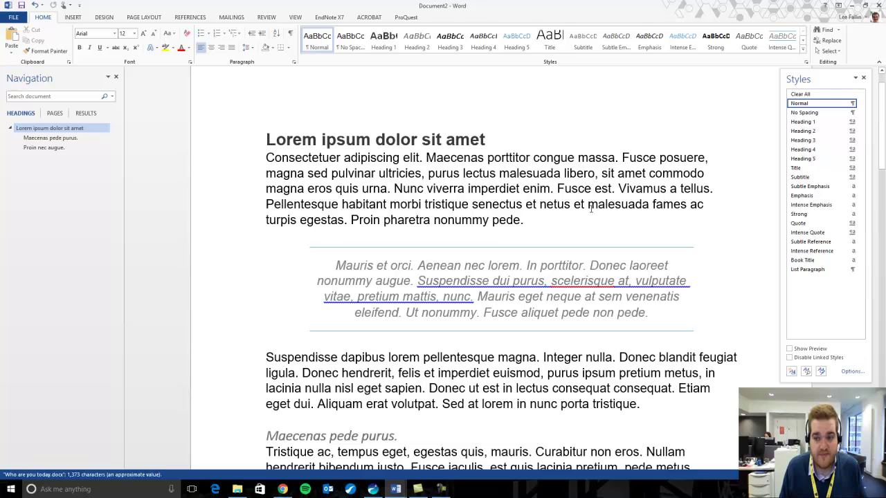
Step: Split the first body paragraph before "Nunc viverra" and again before "Pellentesque habitant" so the middle sentences form their own paragraph
scroll(595, 228, "down", 4)
scroll(612, 262, "up", 1)
scroll(611, 261, "up", 5)
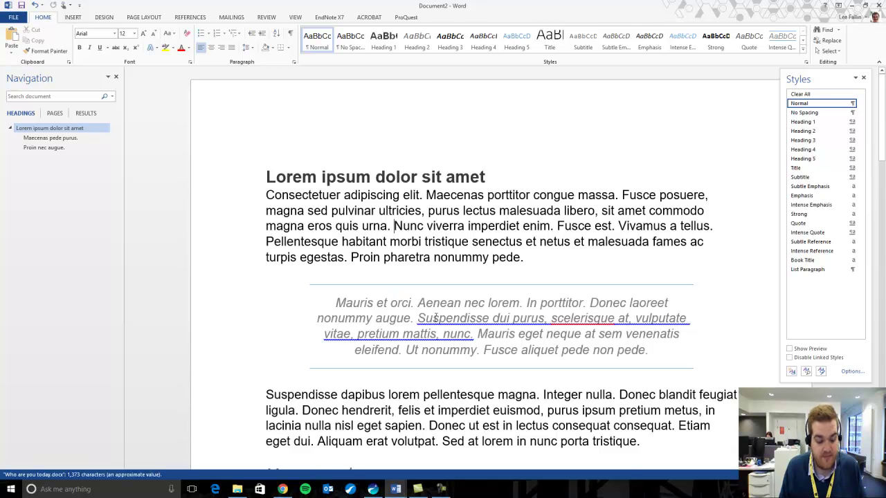
key("Return")
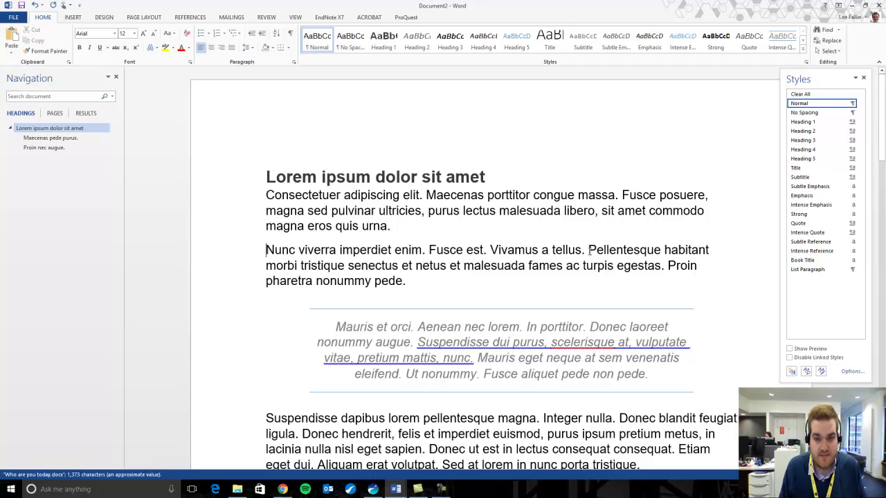
left_click(588, 249)
key("Return")
Step: Format the "Nunc viverra imperdiet enim" paragraph directly in Lucida Handwriting, 14 pt, italic and purple
left_click_drag(595, 249, 264, 250)
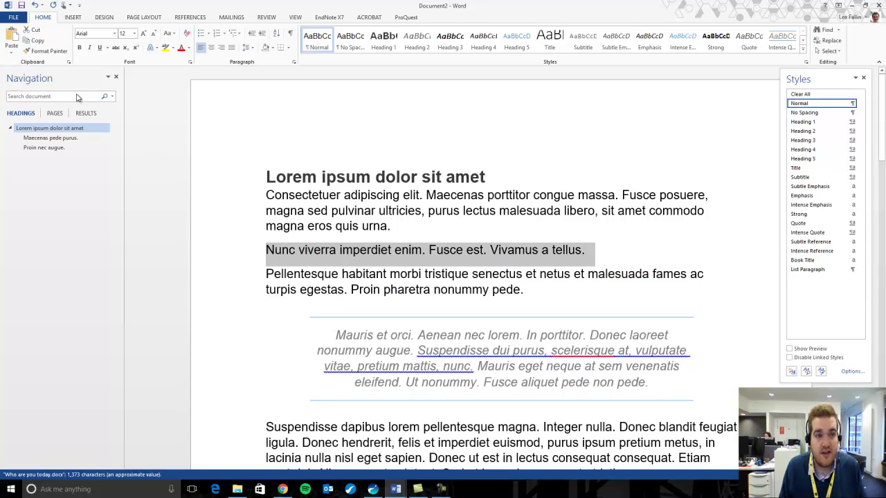
left_click(115, 36)
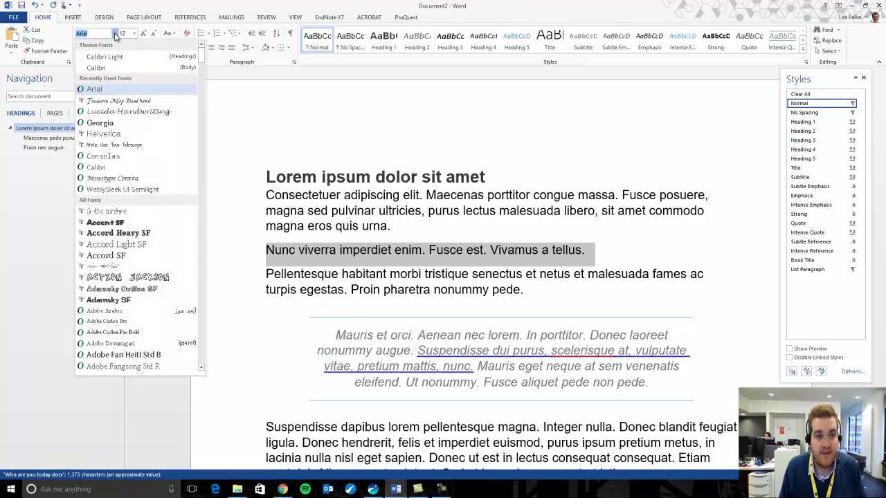
left_click(121, 113)
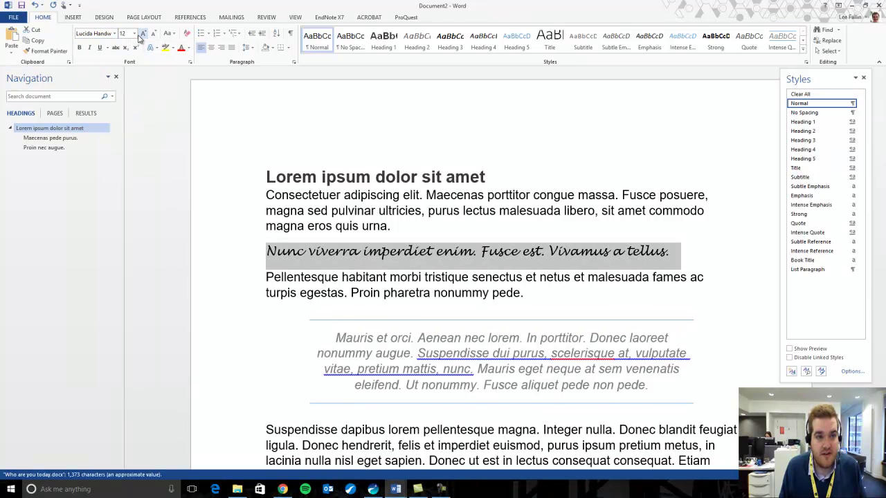
left_click(143, 34)
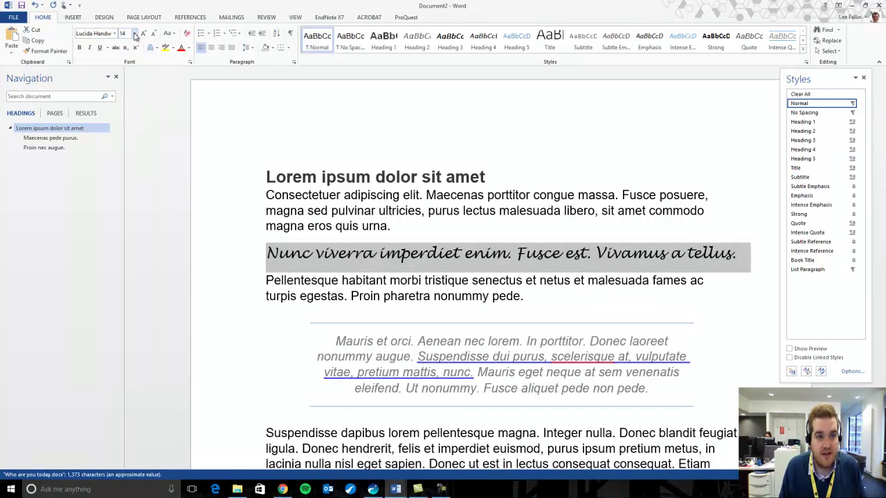
left_click(89, 47)
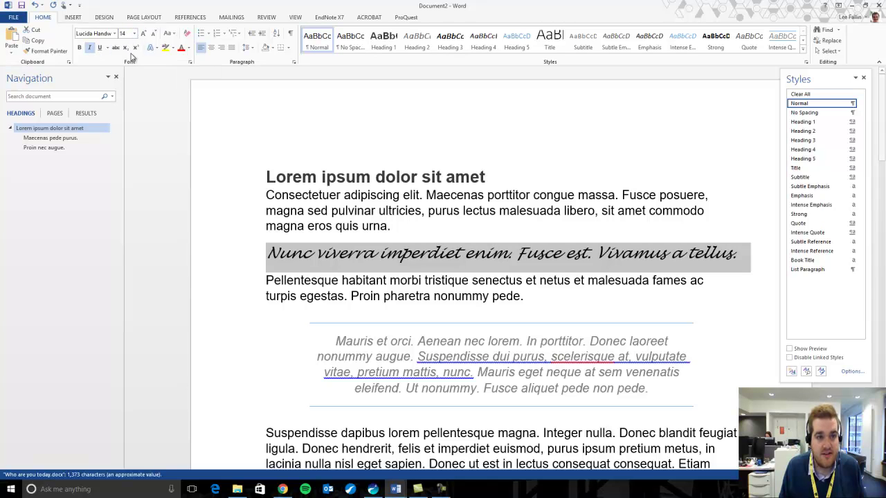
left_click(188, 48)
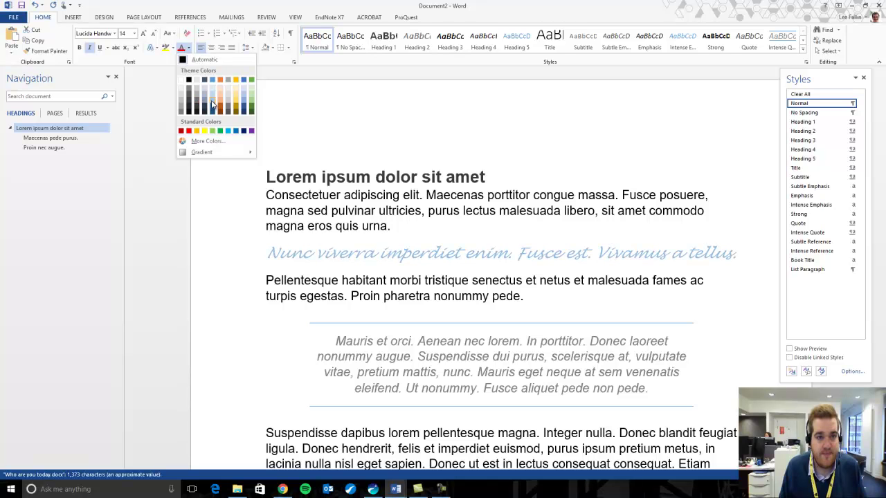
left_click(250, 131)
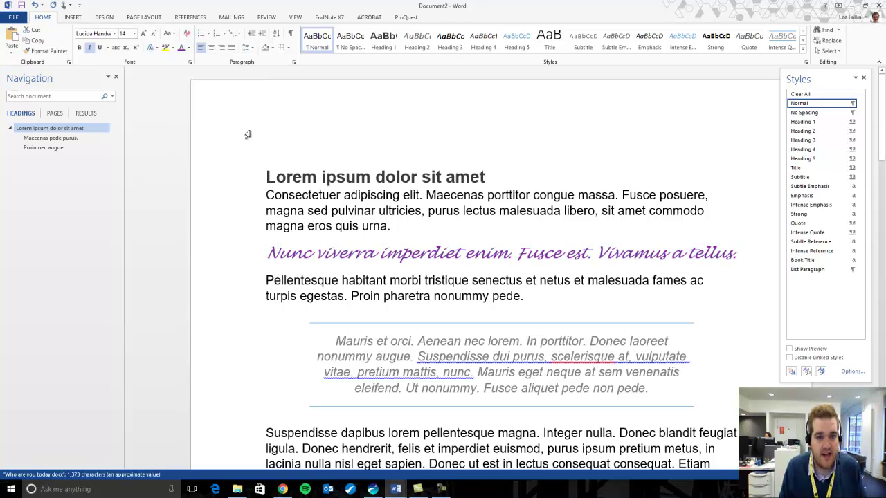
Step: Centre the "Nunc viverra imperdiet enim" paragraph and enlarge its text to 18 pt
left_click(212, 48)
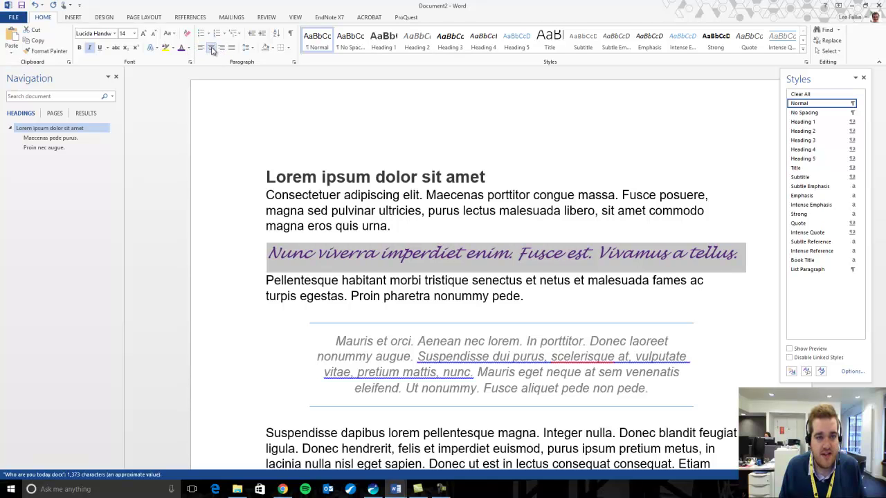
left_click(142, 34)
left_click(142, 35)
left_click(630, 268)
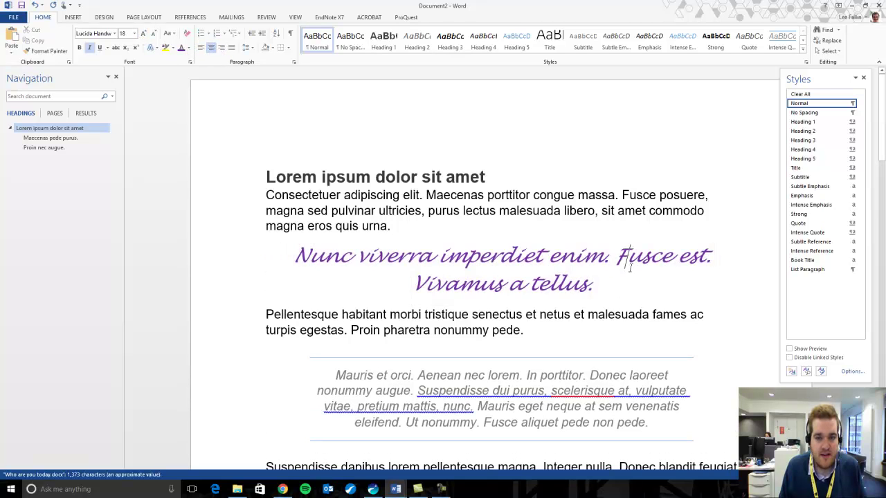
Step: Try reapplying the Normal style to the "Nunc viverra imperdiet enim" paragraph and undo it
triple_click(617, 287)
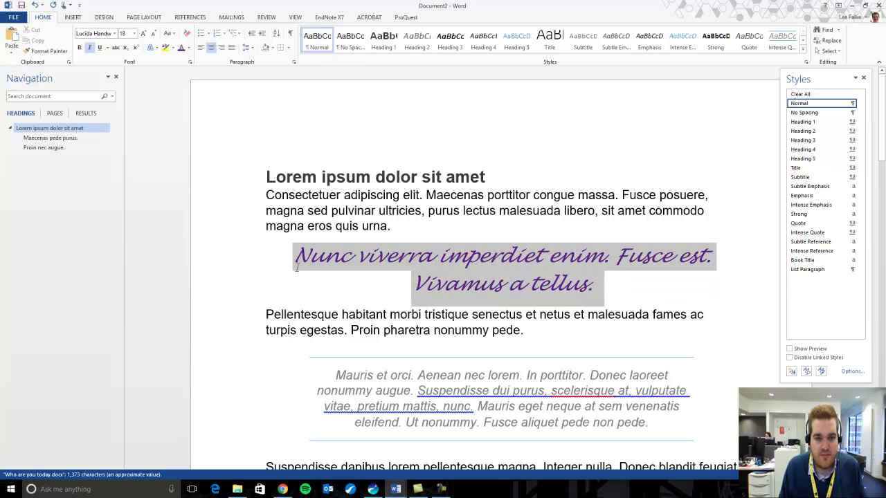
left_click(311, 314)
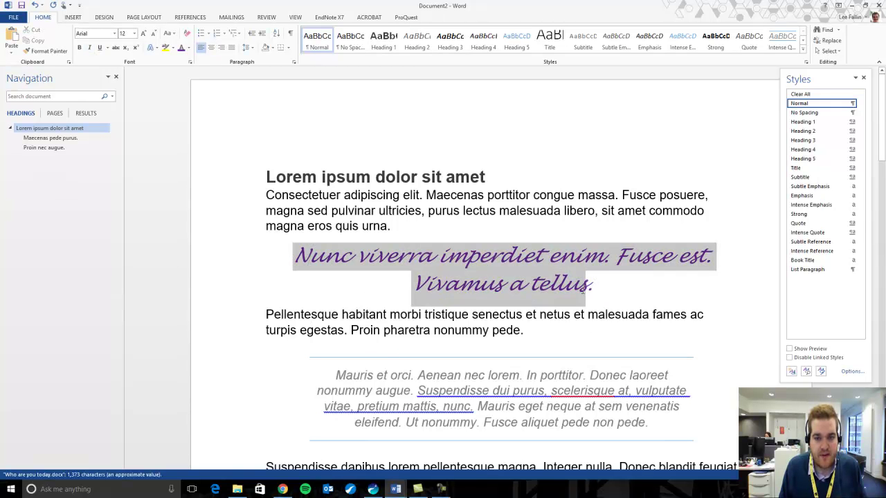
triple_click(308, 263)
left_click(445, 265)
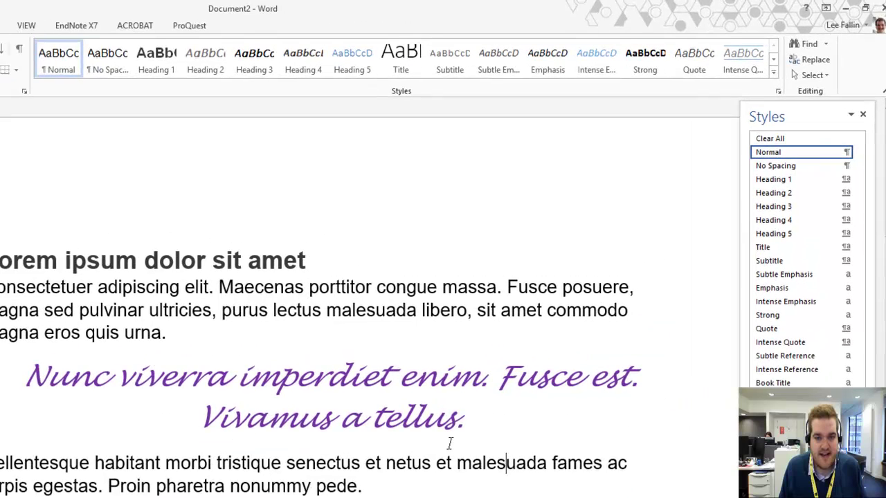
left_click(305, 426)
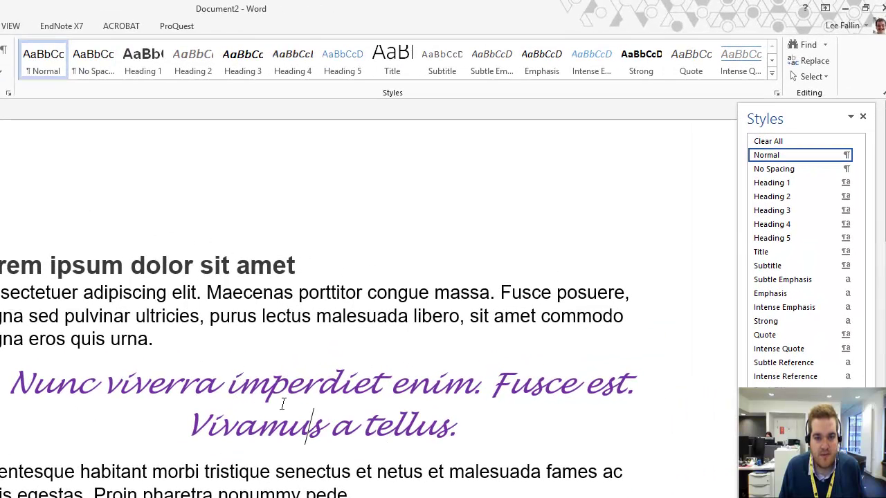
left_click(48, 67)
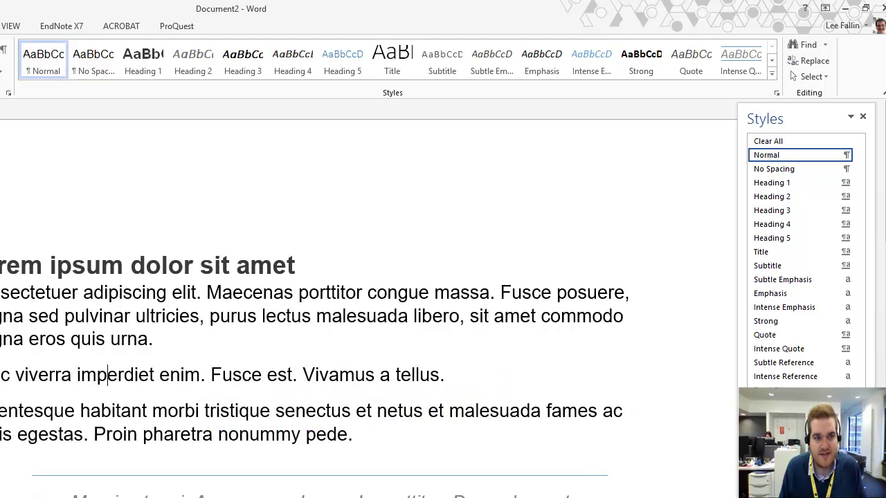
key("ctrl+z")
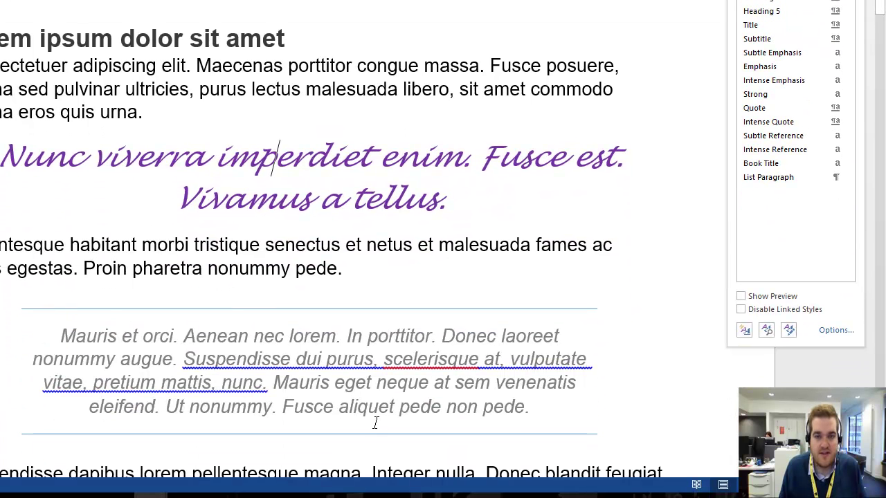
Step: Update the Intense Quote style to match the formatting of the "Nunc viverra imperdiet enim" paragraph
left_click_drag(306, 158, 312, 200)
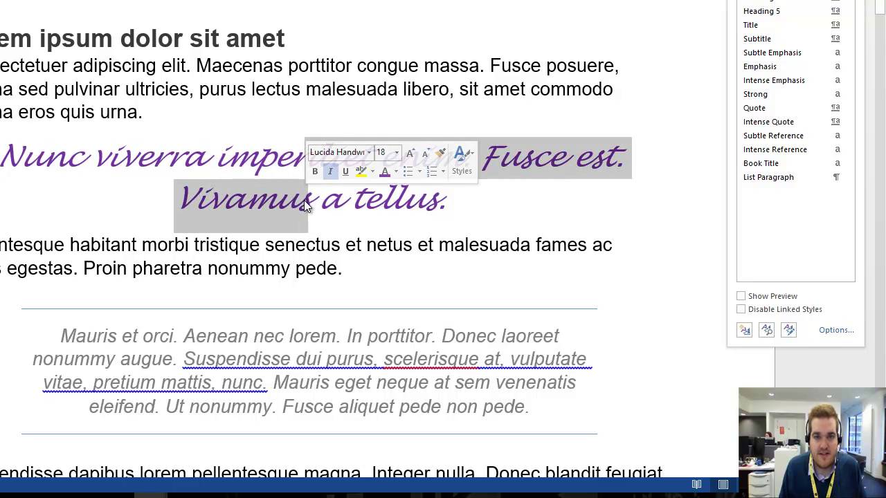
key("ctrl+space")
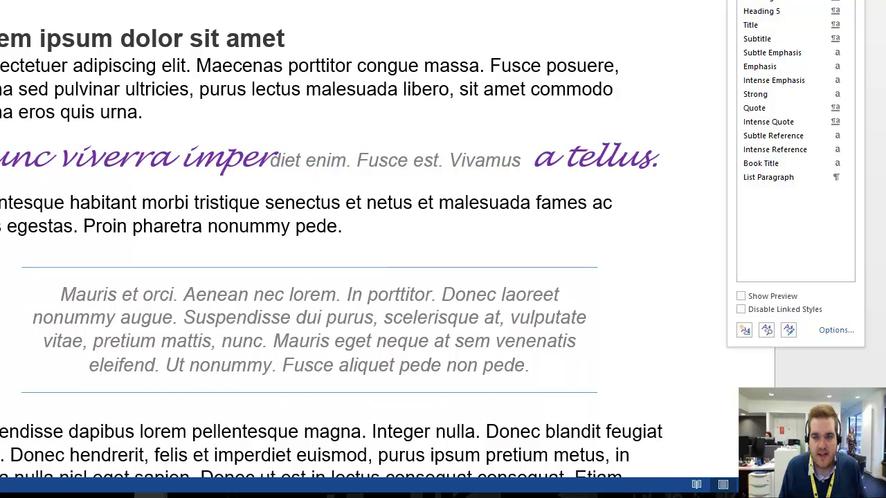
right_click(741, 56)
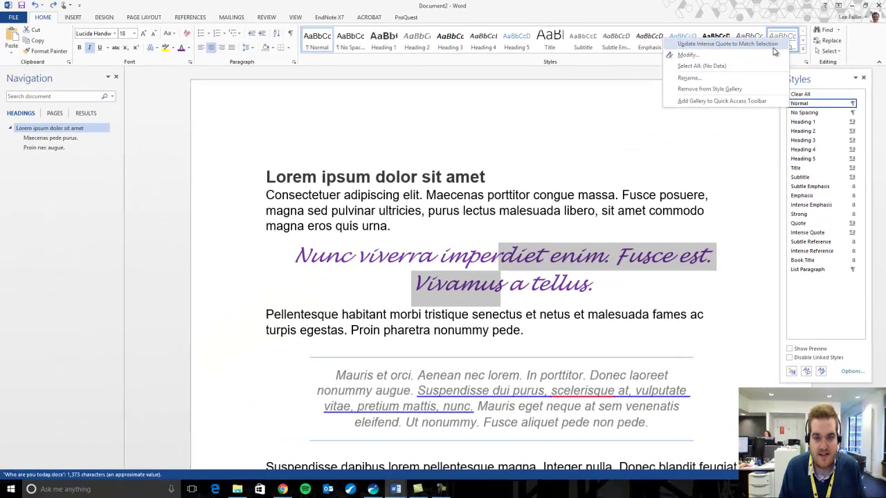
left_click(774, 47)
left_click(548, 284)
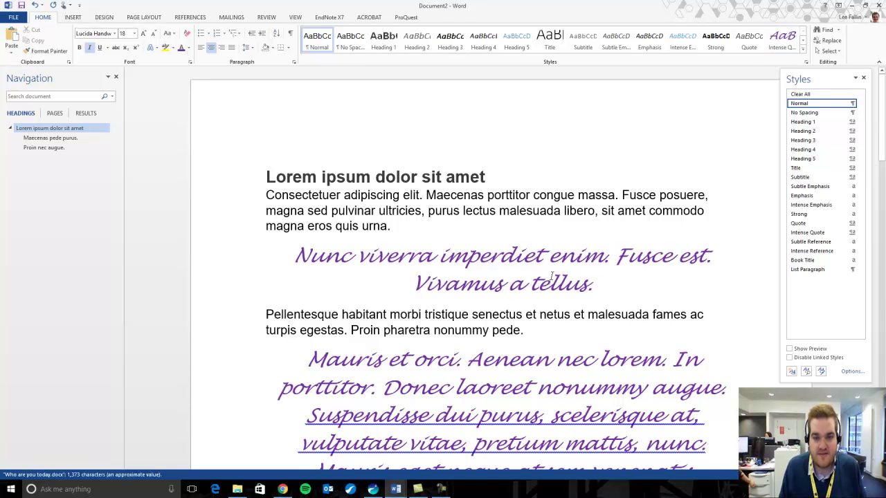
Step: Examine how the "Mauris et orci" paragraph has taken on the updated Intense Quote style
scroll(551, 277, "down", 1)
scroll(551, 277, "down", 3)
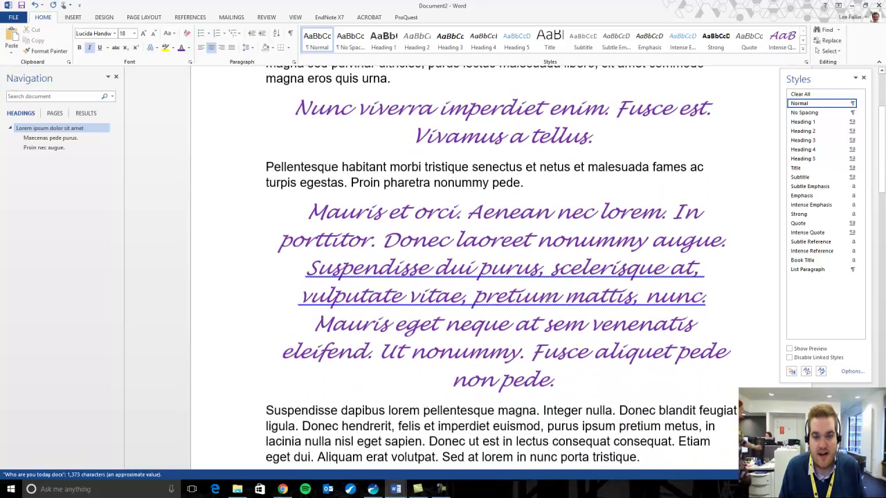
left_click_drag(413, 210, 554, 378)
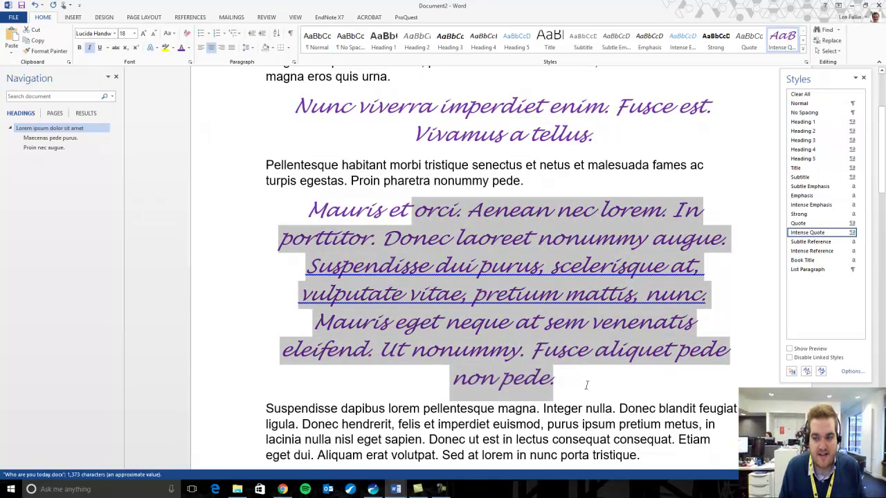
left_click(556, 378)
scroll(683, 323, "up", 4)
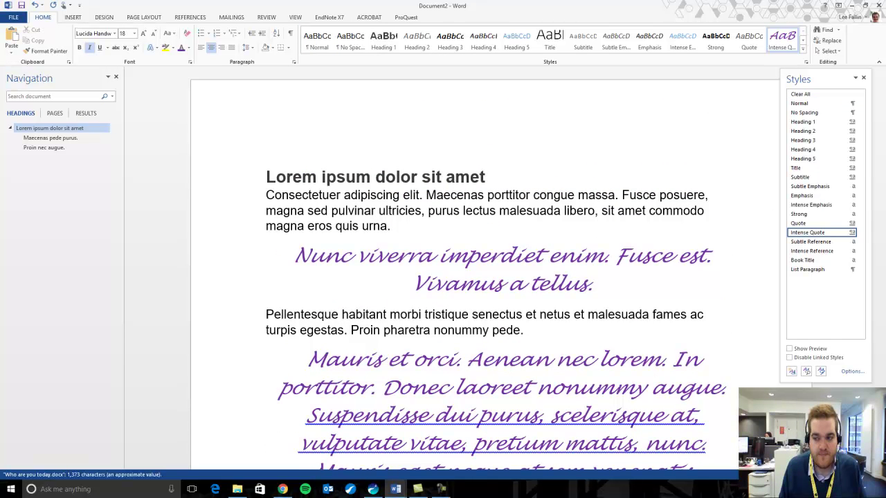
key("alt+Tab")
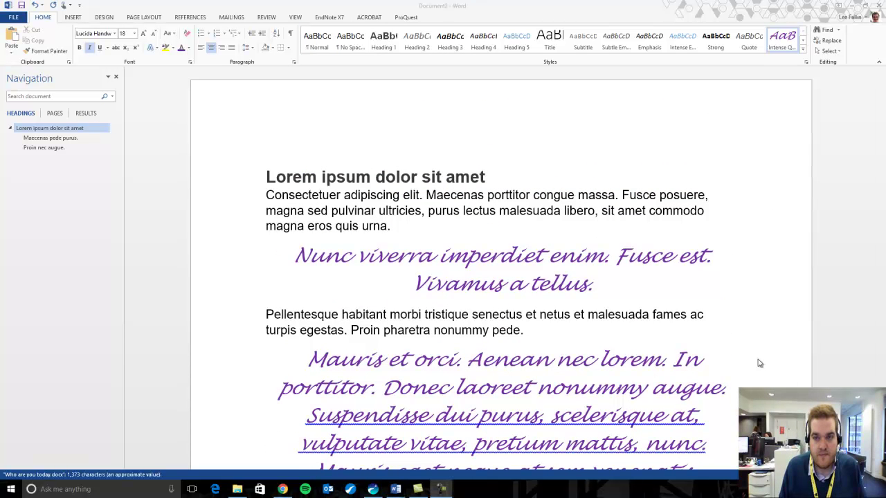